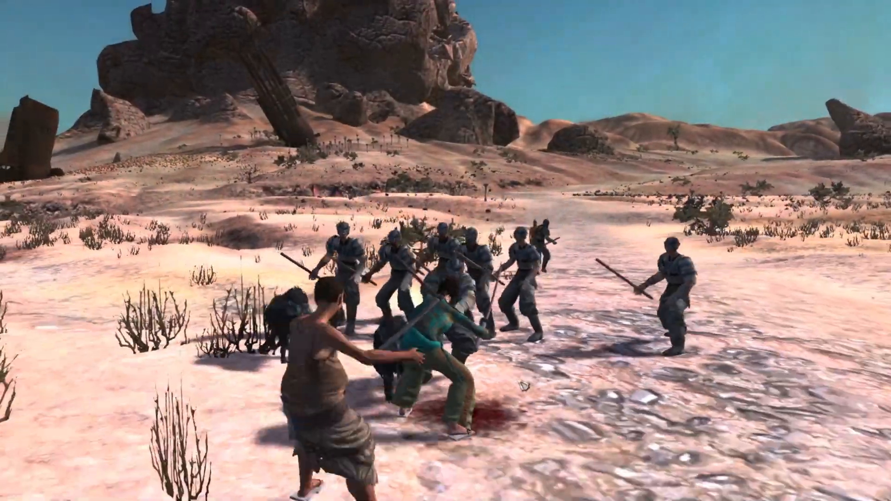
{"action": "middle_click_drag", "start_coordinate": [525, 386], "coordinate": [436, 392]}
{"action": "scroll", "coordinate": [435, 392], "scroll_direction": "up", "scroll_amount": 3}
{"action": "scroll", "coordinate": [435, 392], "scroll_direction": "down", "scroll_amount": 1}
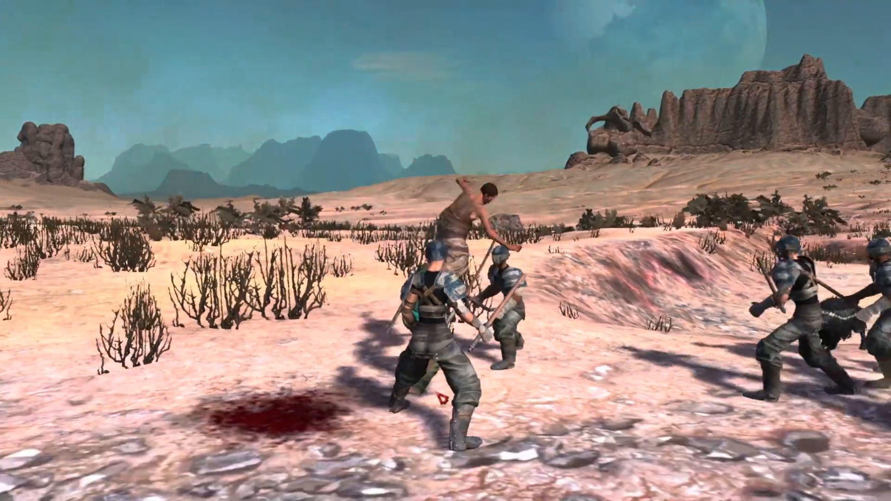
{"action": "key", "text": "e"}
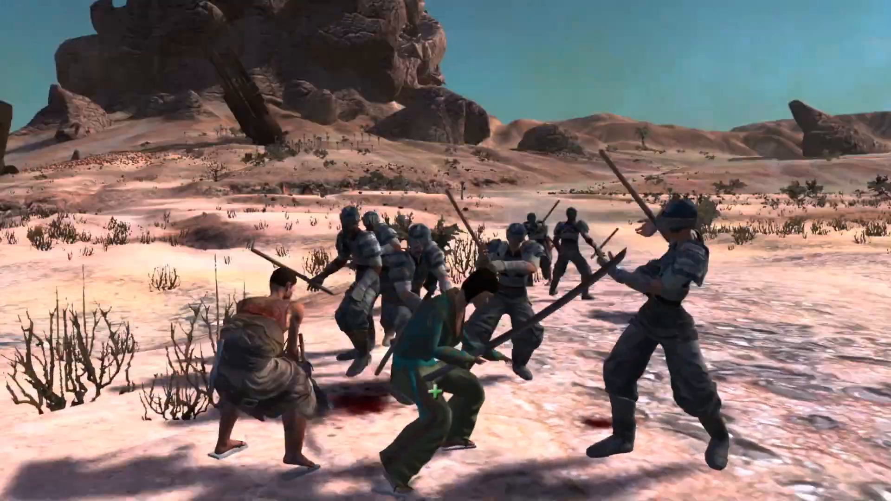
{"action": "scroll", "coordinate": [434, 393], "scroll_direction": "down", "scroll_amount": 1}
{"action": "scroll", "coordinate": [435, 392], "scroll_direction": "down", "scroll_amount": 3}
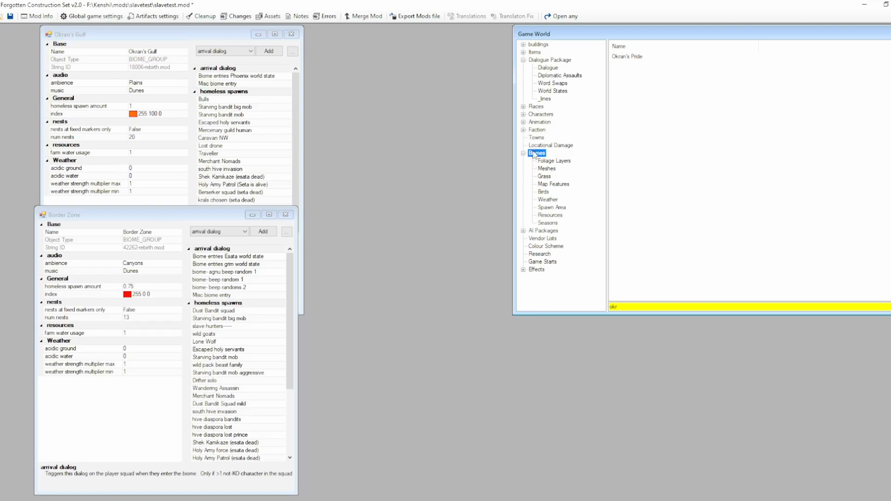
List the spawn areas and compare the arrival dialog entries of the Okran's Gulf and Border Zone biomes.
{"action": "left_click", "coordinate": [549, 208]}
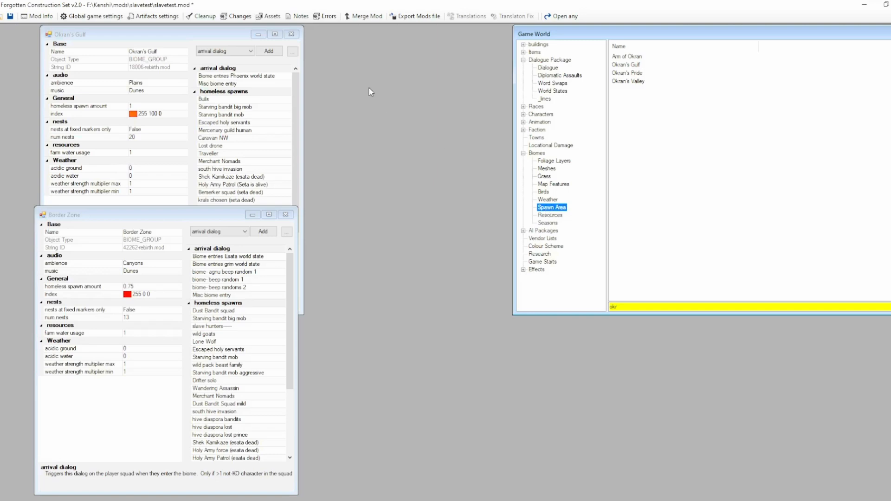
{"action": "left_click", "coordinate": [142, 40]}
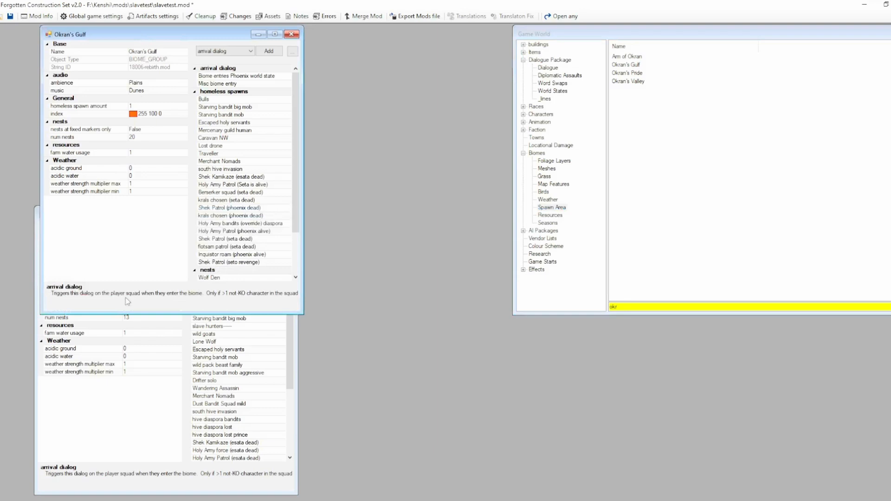
{"action": "left_click", "coordinate": [127, 369]}
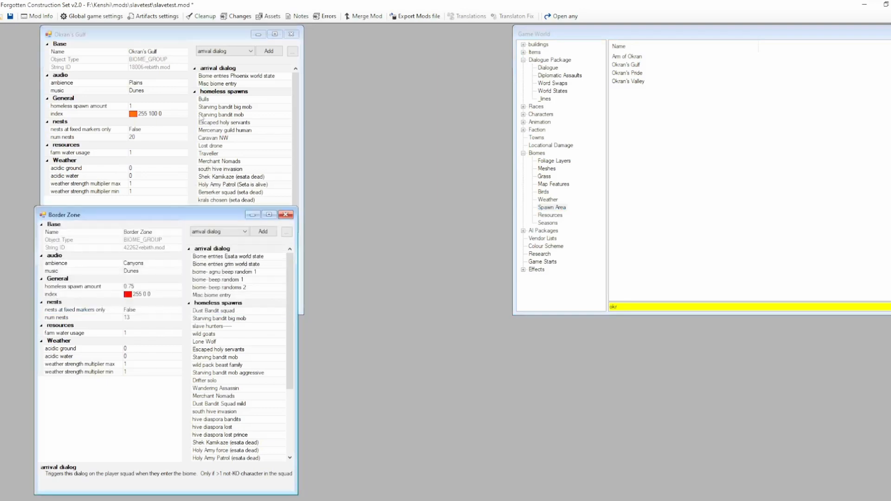
{"action": "left_click", "coordinate": [224, 84]}
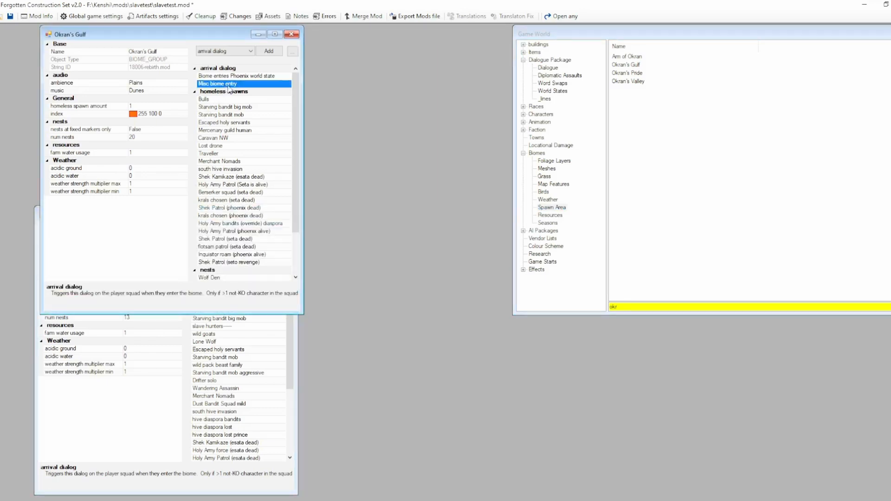
Filter the Dialogue items by "misc" and open the Misc biome entry template dialogue.
{"action": "left_click", "coordinate": [549, 67]}
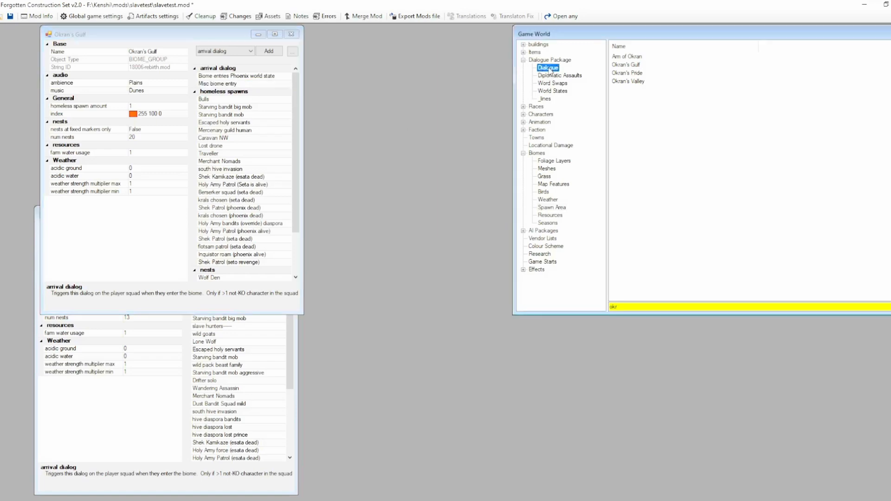
{"action": "left_click", "coordinate": [675, 306]}
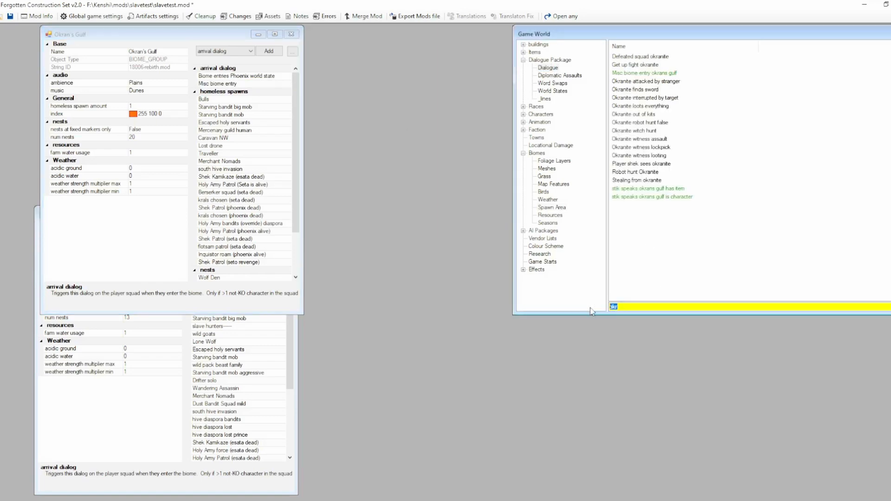
{"action": "type", "text": "misc"}
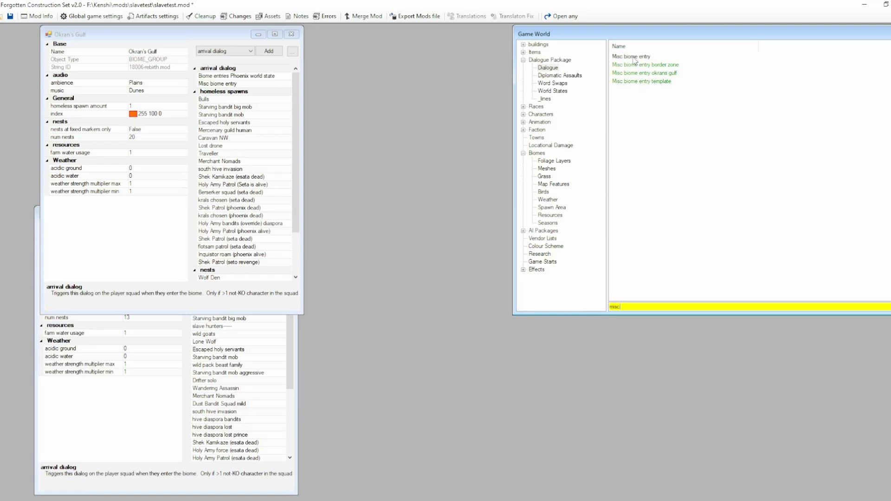
{"action": "double_click", "coordinate": [659, 83]}
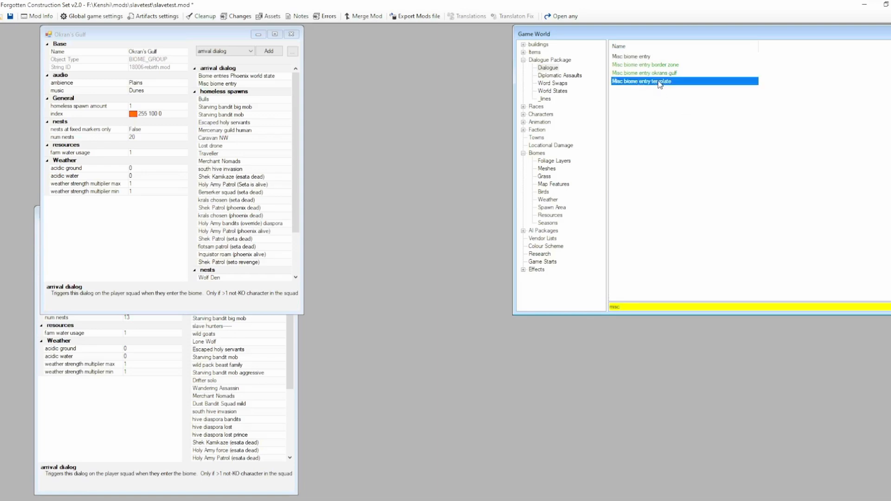
{"action": "left_click_drag", "start_coordinate": [394, 185], "coordinate": [352, 107]}
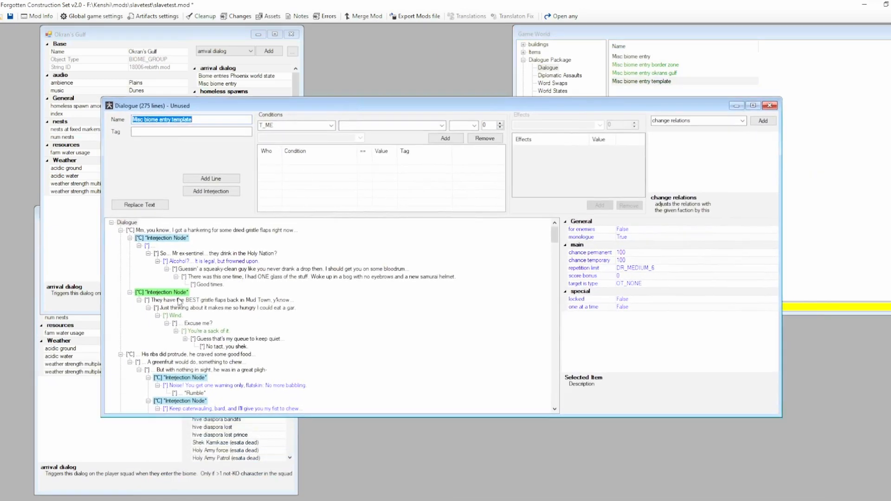
Collapse the first two dialogue branches, examine the template branch's conditions, character reference, interjection node and replies, and close the dialogue.
{"action": "left_click", "coordinate": [121, 231]}
{"action": "left_click", "coordinate": [120, 238]}
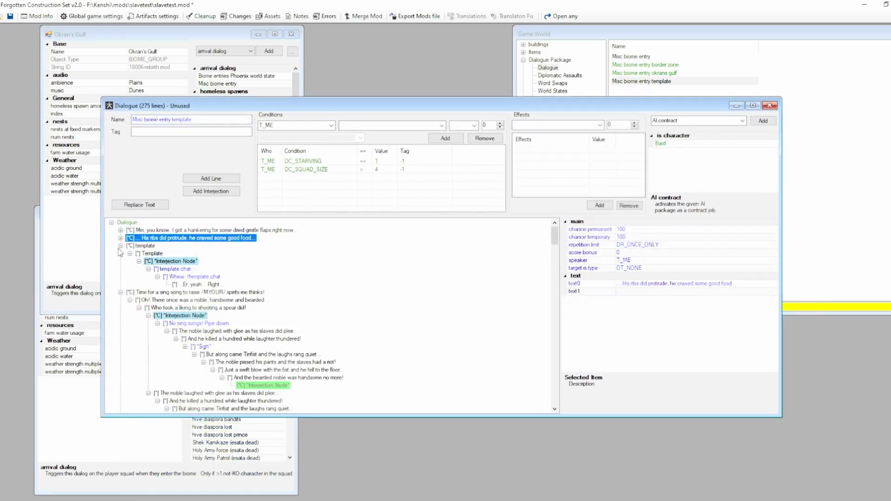
{"action": "left_click", "coordinate": [141, 246]}
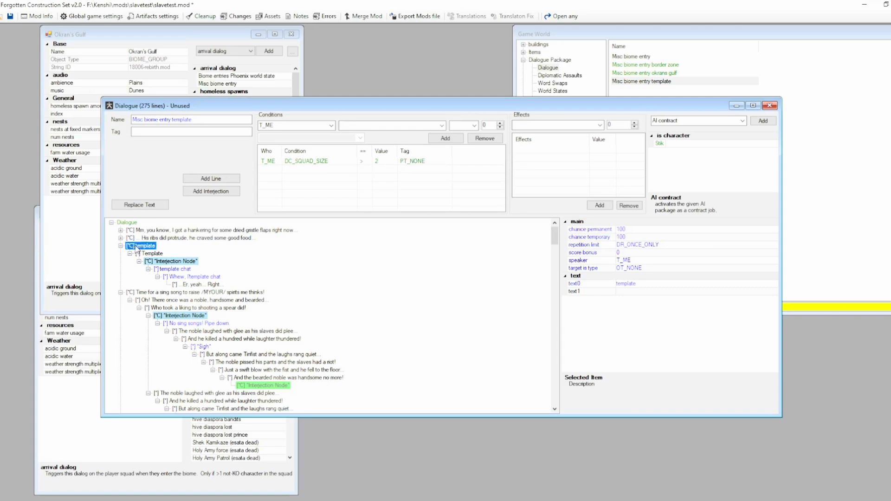
{"action": "left_click", "coordinate": [659, 144]}
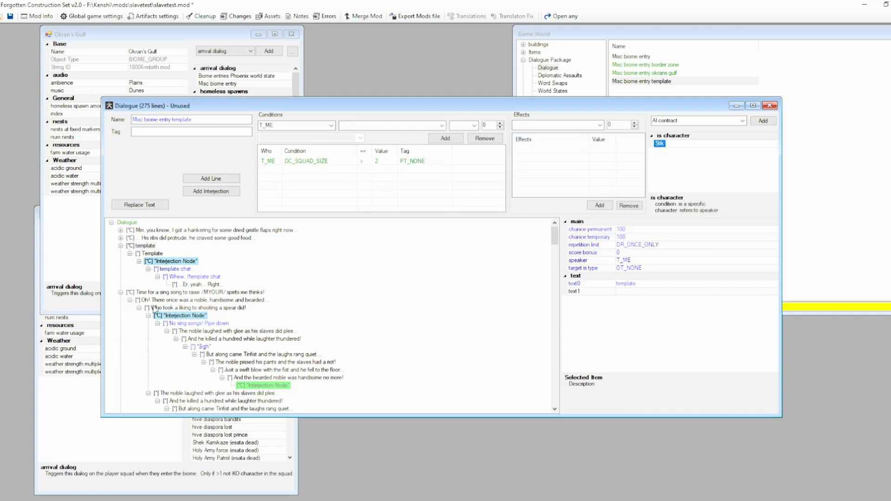
{"action": "left_click", "coordinate": [195, 324]}
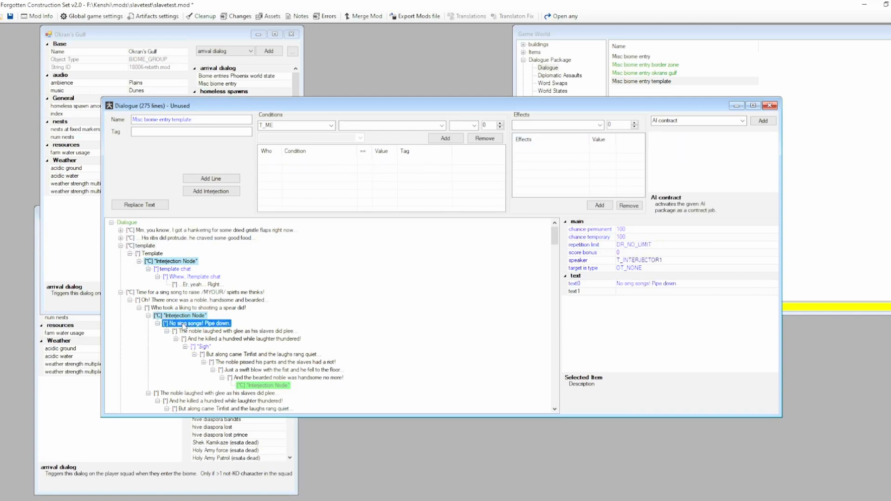
{"action": "left_click", "coordinate": [150, 253]}
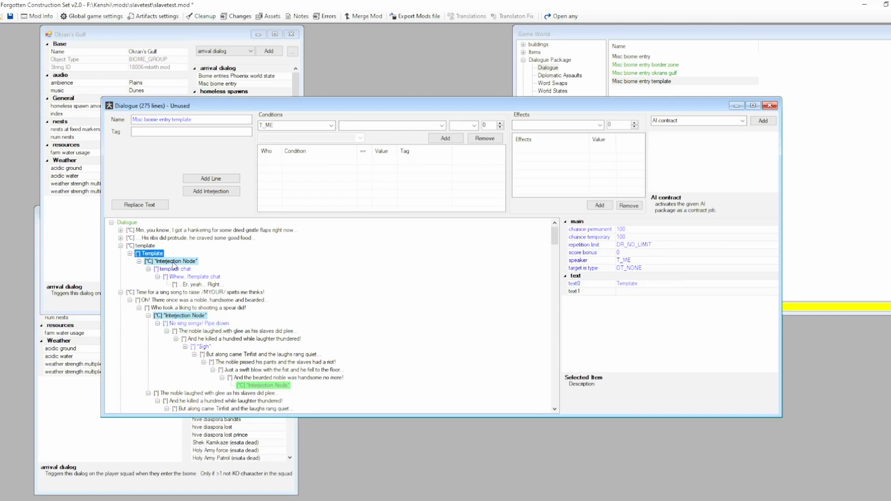
{"action": "left_click", "coordinate": [173, 262]}
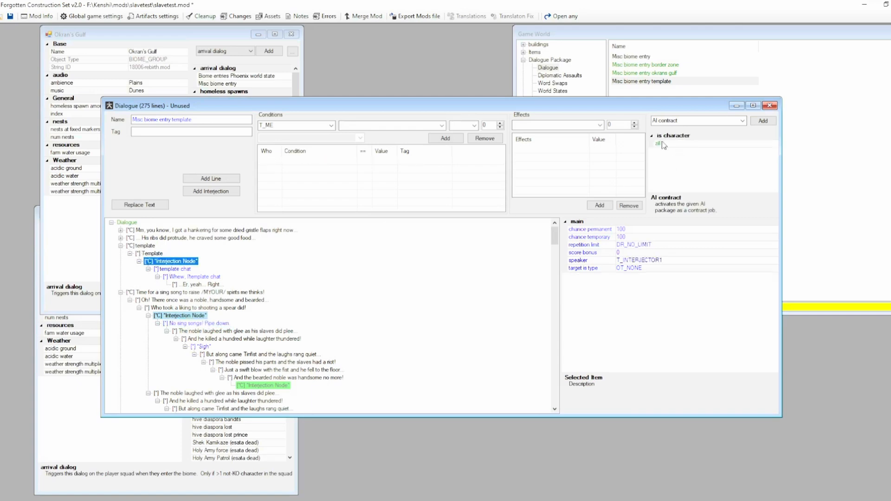
{"action": "left_click", "coordinate": [178, 277]}
{"action": "left_click", "coordinate": [197, 285]}
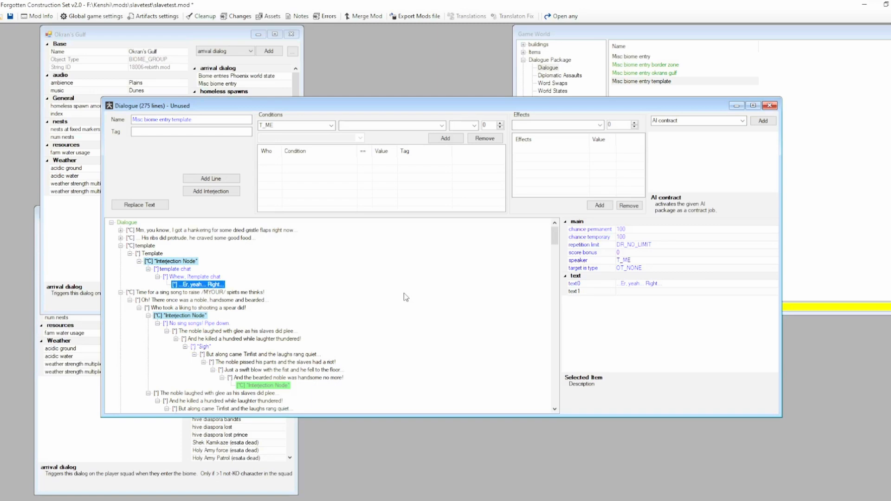
{"action": "left_click", "coordinate": [770, 105]}
Duplicate the Misc biome entry template dialogue and rename the copy "Misc biome entry test".
{"action": "left_click", "coordinate": [697, 149]}
{"action": "right_click", "coordinate": [645, 80]}
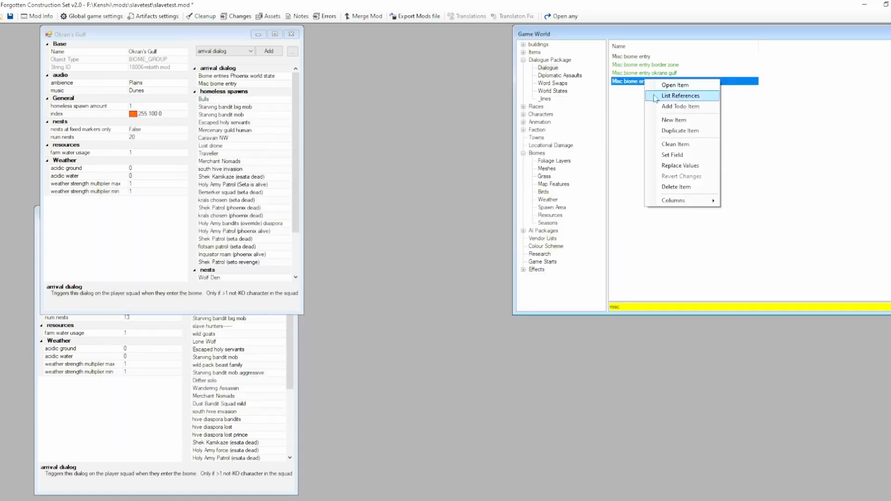
{"action": "left_click", "coordinate": [669, 128]}
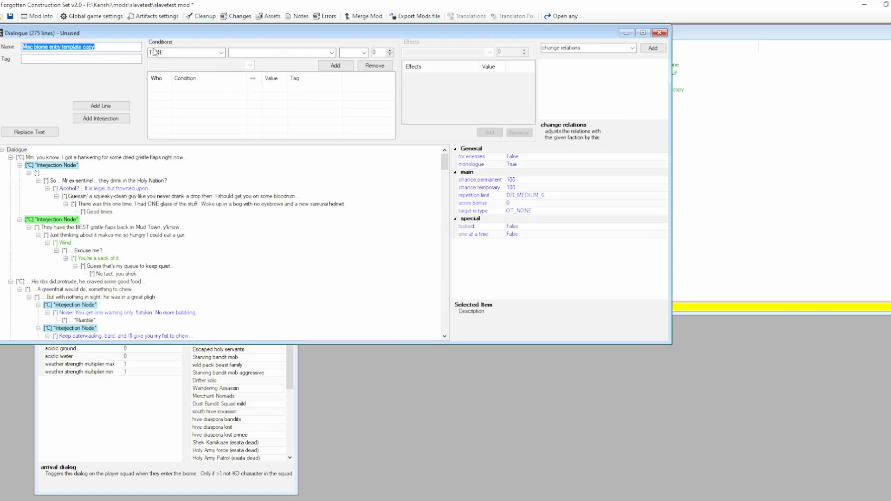
{"action": "left_click", "coordinate": [117, 48]}
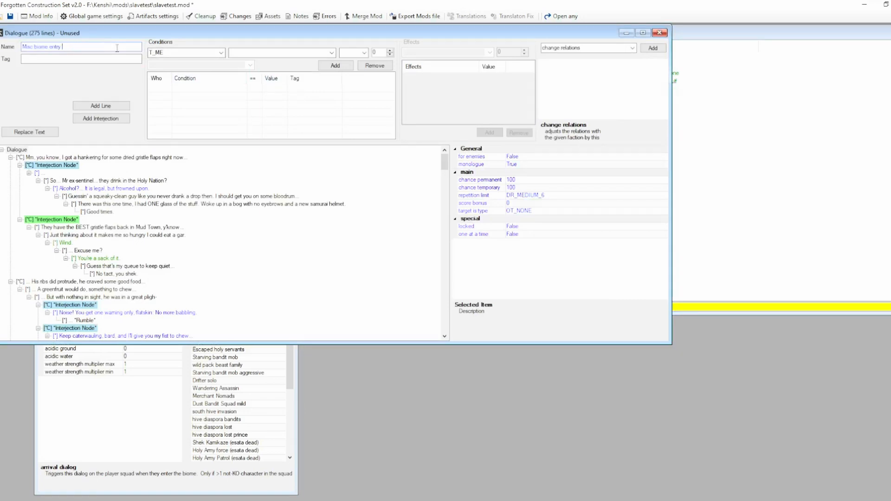
{"action": "type", "text": "te"}
{"action": "left_click", "coordinate": [659, 32]}
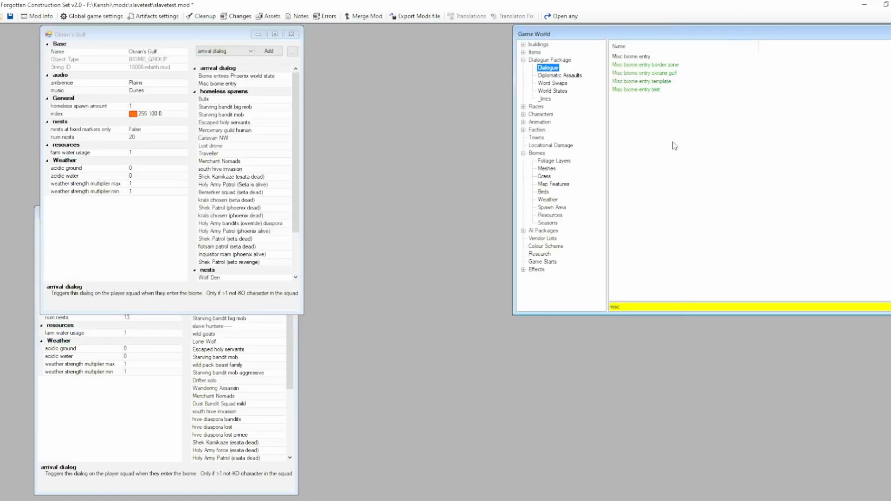
Open the Misc biome entry okrans gulf dialogue, collapse its first two branches and inspect the template and Template OG lines.
{"action": "double_click", "coordinate": [640, 73]}
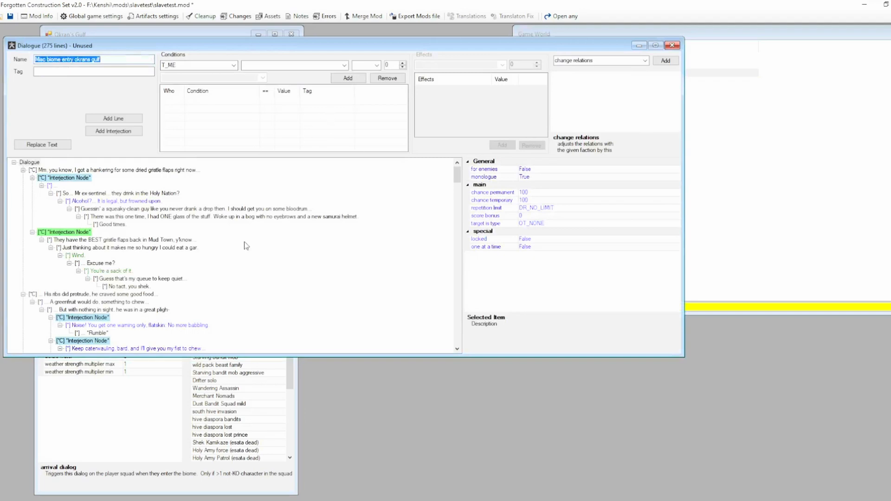
{"action": "left_click", "coordinate": [23, 171]}
{"action": "left_click", "coordinate": [24, 178]}
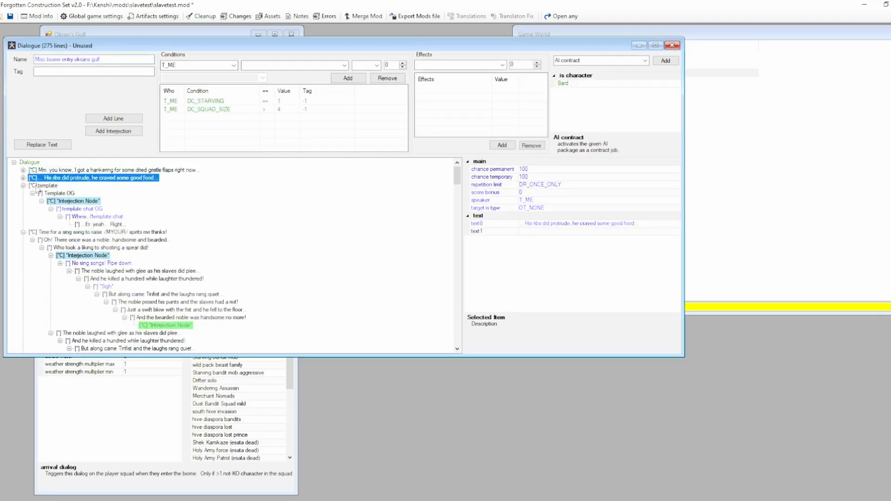
{"action": "left_click", "coordinate": [43, 186]}
{"action": "left_click", "coordinate": [60, 193]}
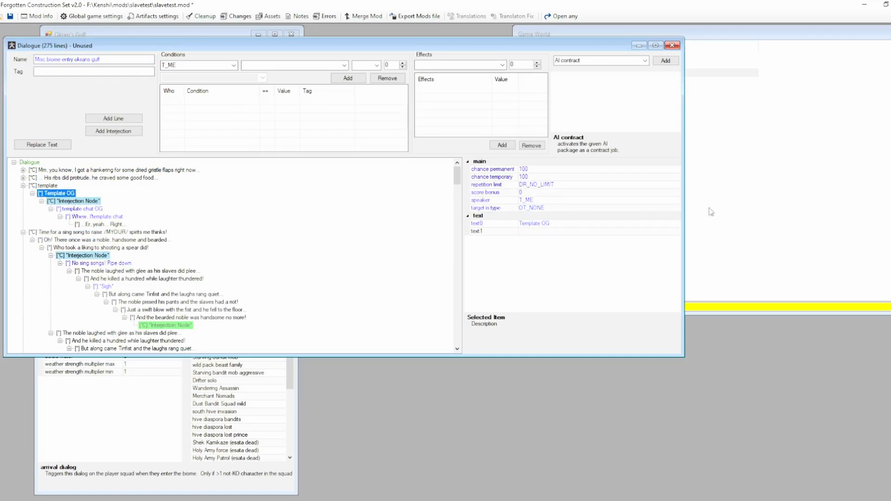
{"action": "left_click", "coordinate": [761, 147]}
Open the Misc biome entry border zone dialogue, inspect its Template bz line, and close both open dialogue windows.
{"action": "double_click", "coordinate": [634, 65]}
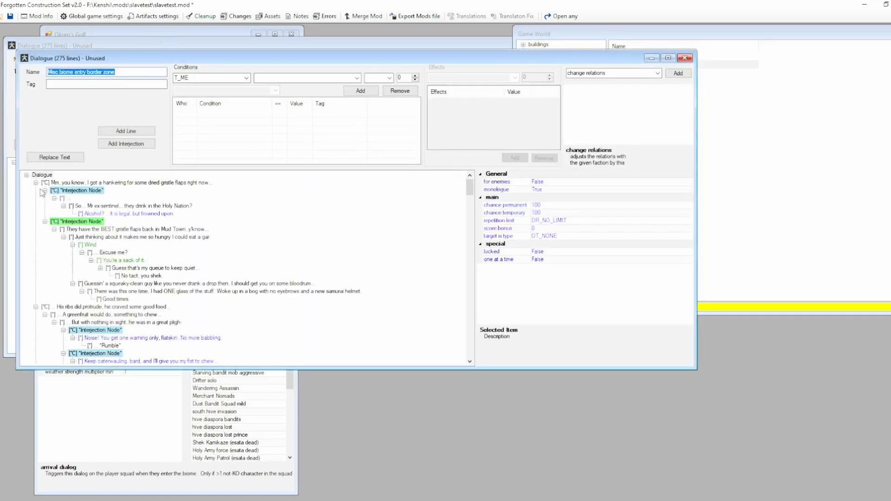
{"action": "left_click", "coordinate": [36, 182]}
{"action": "left_click", "coordinate": [36, 190]}
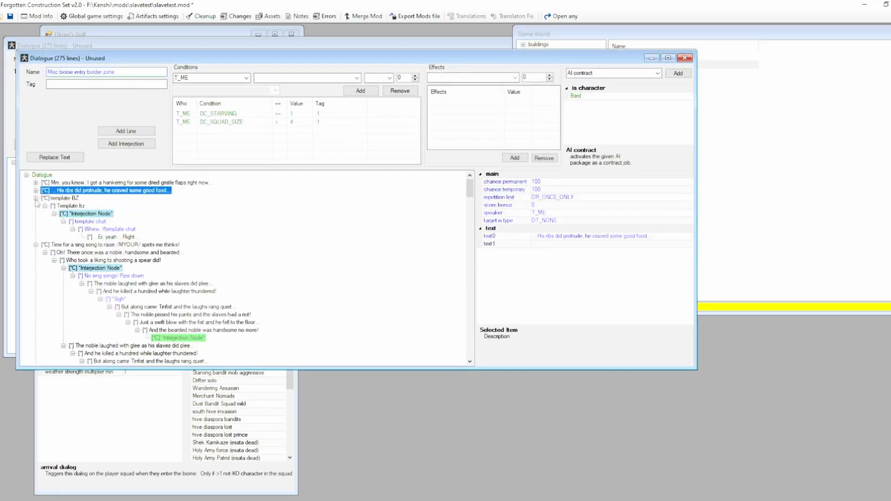
{"action": "left_click", "coordinate": [69, 205]}
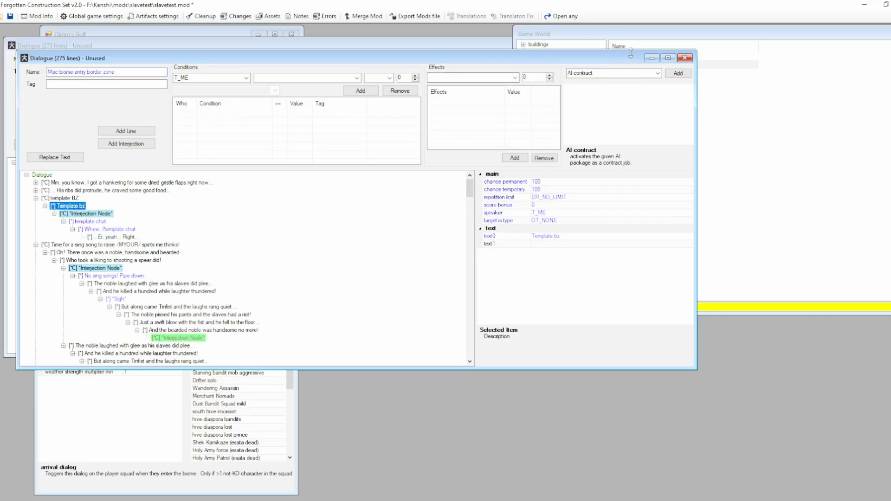
{"action": "left_click", "coordinate": [684, 57]}
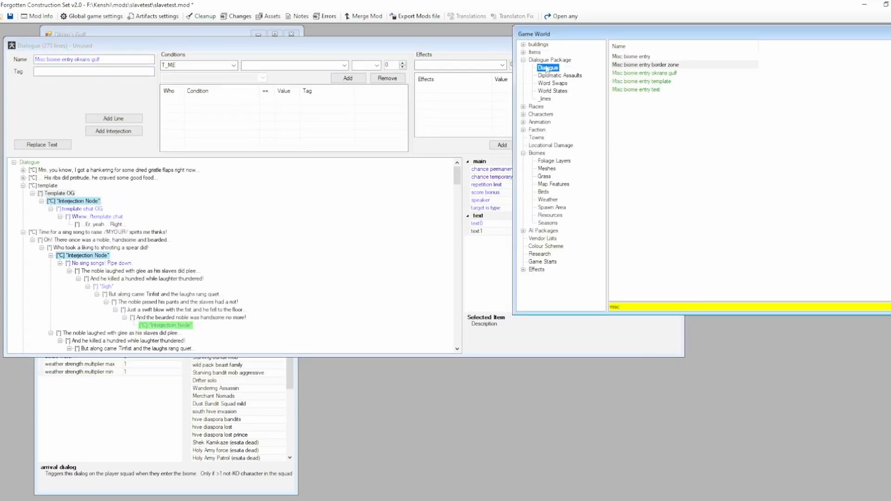
{"action": "left_click", "coordinate": [465, 53]}
{"action": "left_click", "coordinate": [679, 47]}
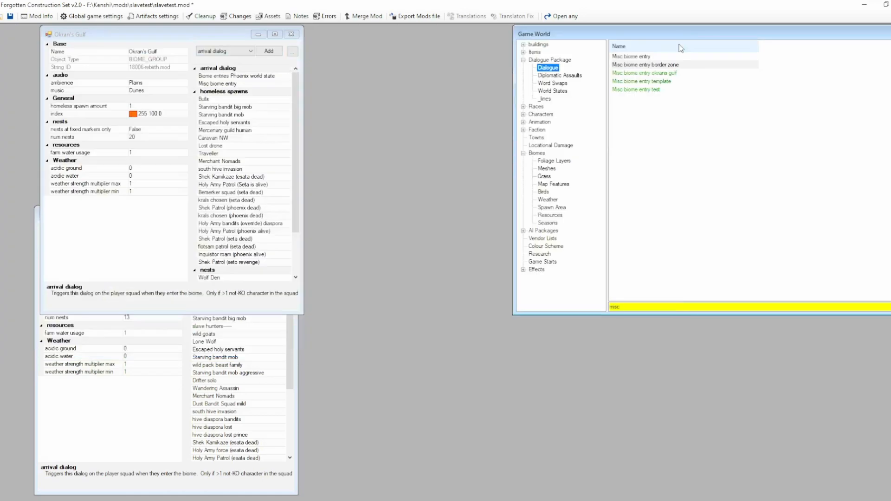
In the Okran's Gulf biome, add Misc biome entry okrans gulf as an arrival dialog and remove the original Misc biome entry.
{"action": "left_click", "coordinate": [552, 207]}
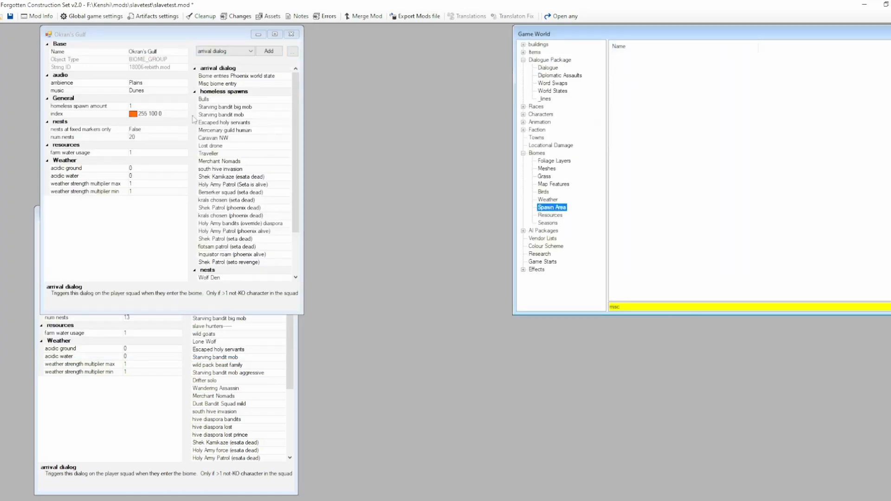
{"action": "left_click", "coordinate": [141, 55]}
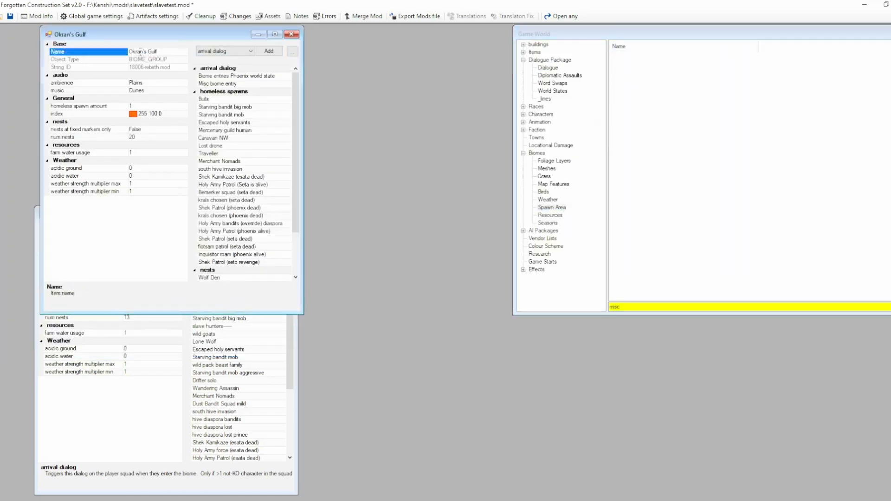
{"action": "left_click", "coordinate": [222, 84]}
{"action": "left_click", "coordinate": [270, 51]}
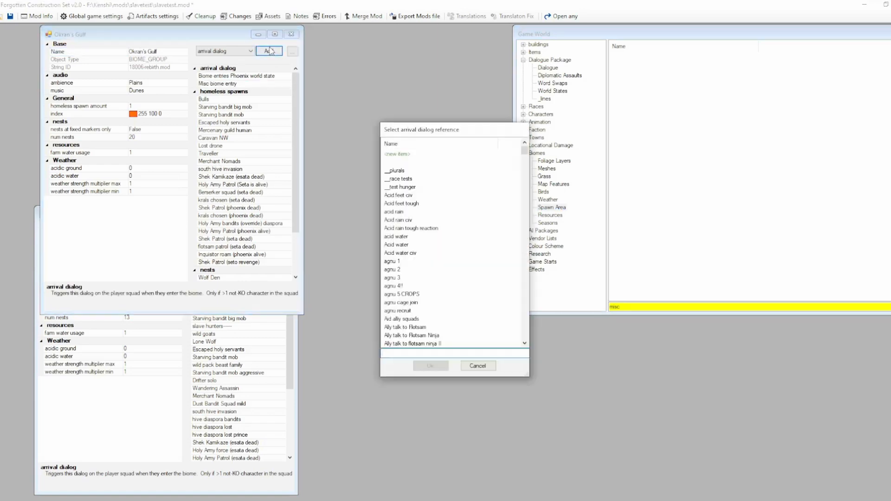
{"action": "type", "text": "misc"}
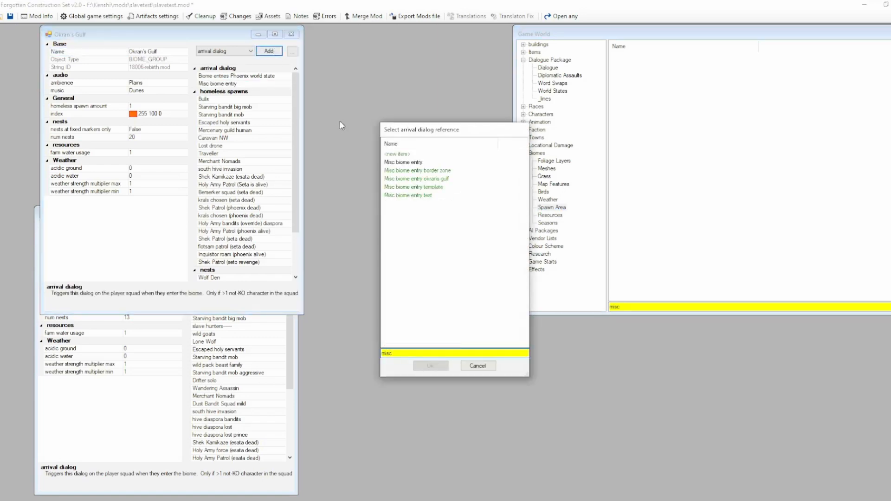
{"action": "double_click", "coordinate": [417, 181]}
{"action": "right_click", "coordinate": [222, 85]}
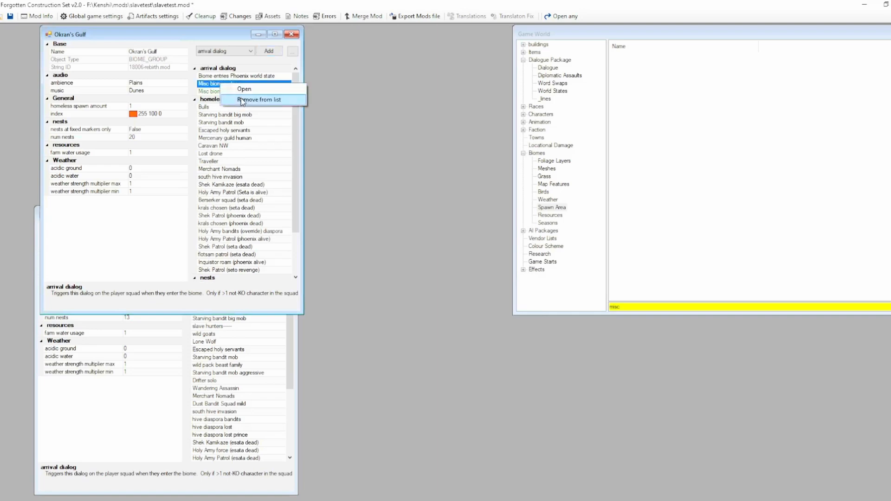
{"action": "left_click", "coordinate": [239, 99]}
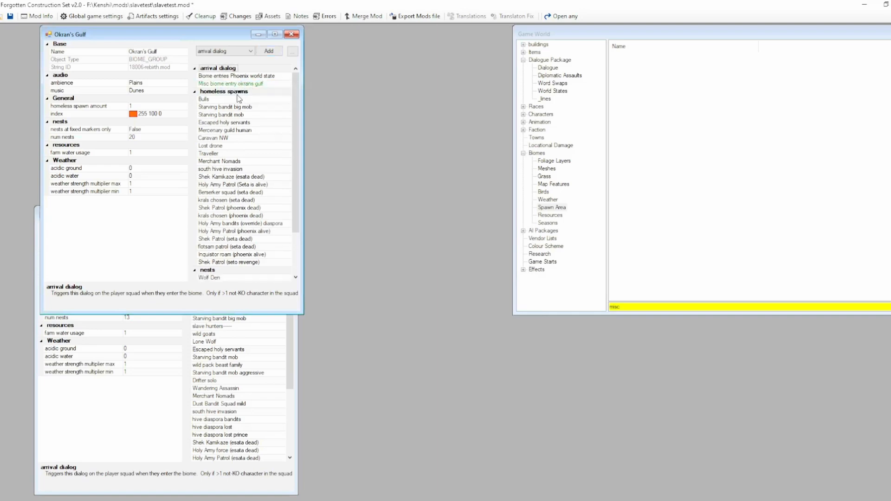
In the Border Zone biome, add Misc biome entry border zone as an arrival dialog and remove the original Misc biome entry.
{"action": "left_click", "coordinate": [147, 428]}
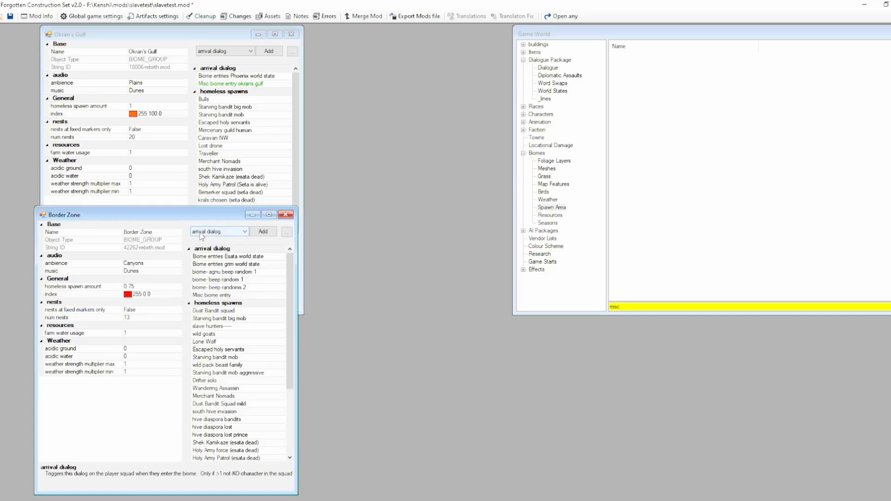
{"action": "left_click", "coordinate": [263, 232]}
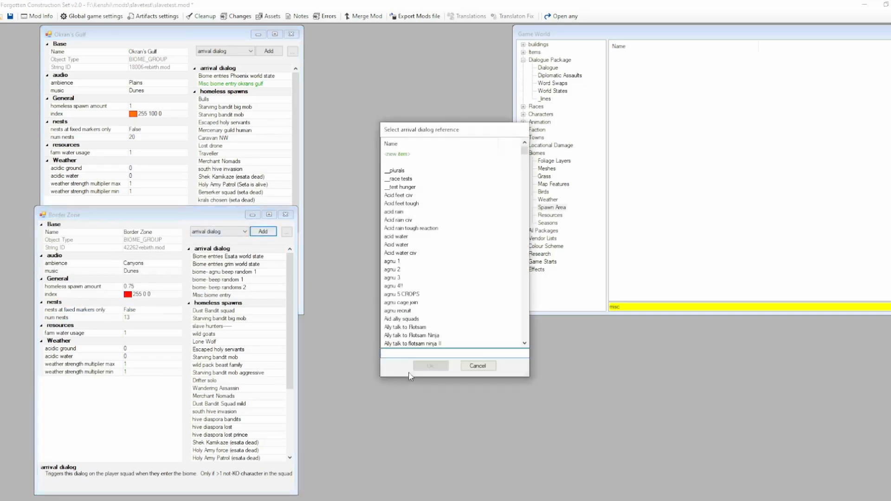
{"action": "type", "text": "misc"}
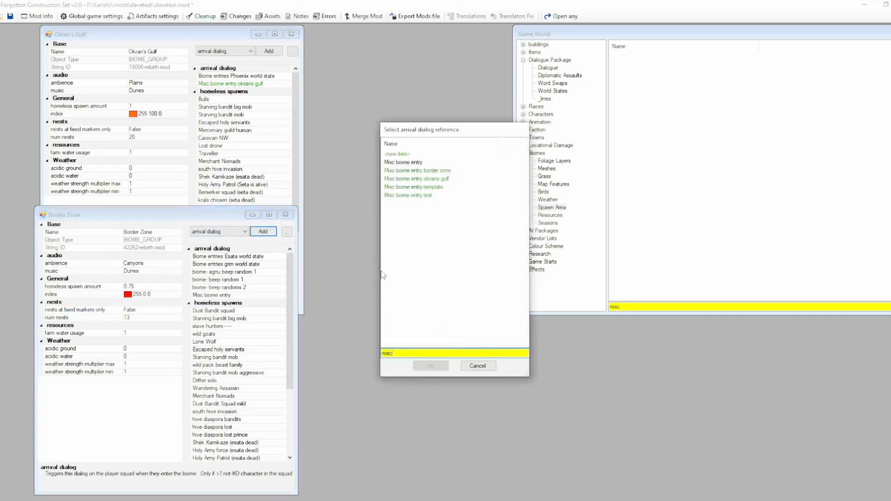
{"action": "double_click", "coordinate": [398, 171]}
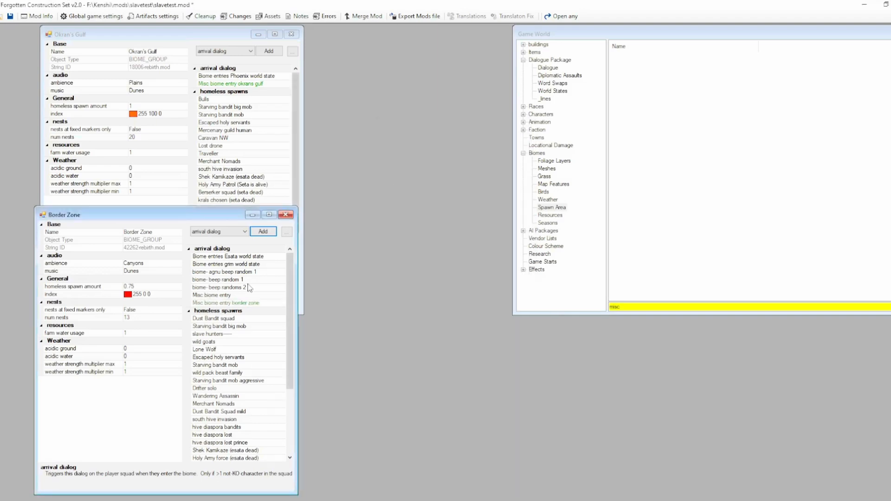
{"action": "right_click", "coordinate": [227, 296]}
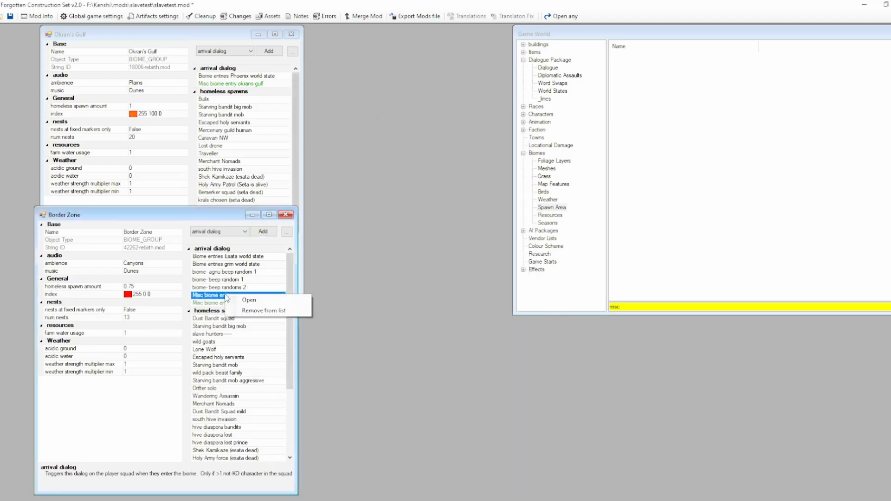
{"action": "left_click", "coordinate": [262, 311]}
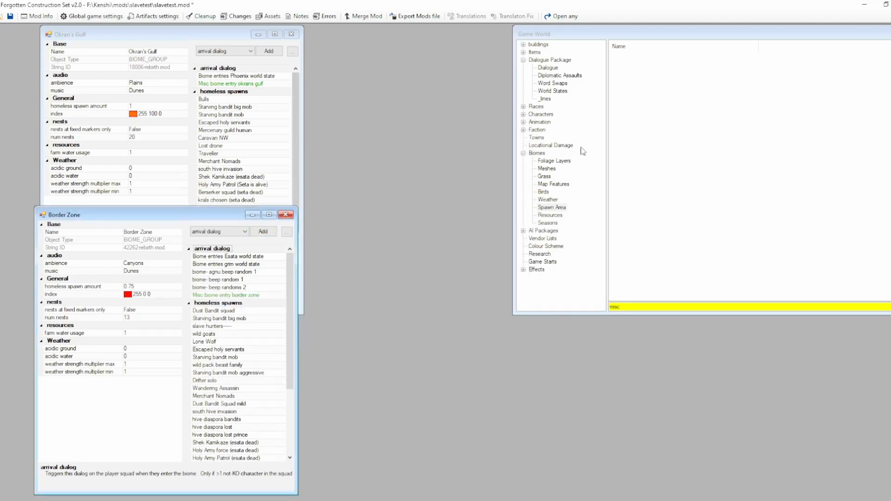
List the dialogues again, select the original Misc biome entry, and switch to the Kenshi game.
{"action": "left_click", "coordinate": [548, 68]}
{"action": "left_click", "coordinate": [630, 58]}
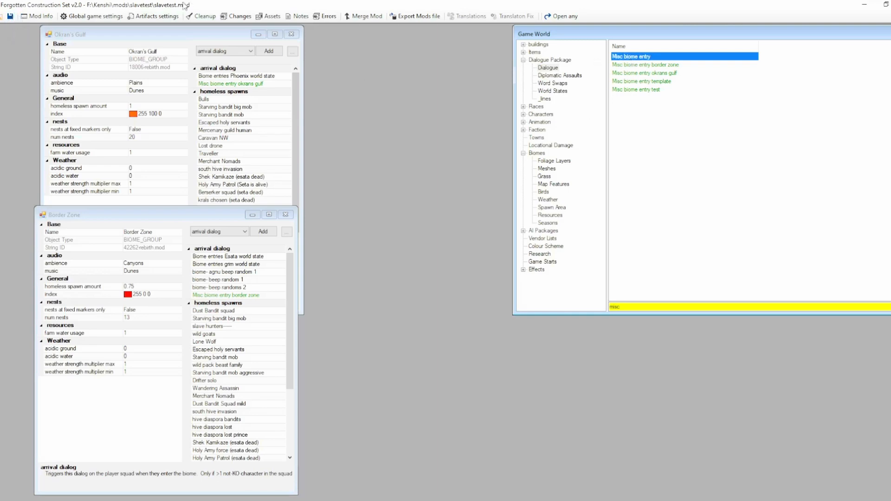
{"action": "left_click", "coordinate": [158, 499]}
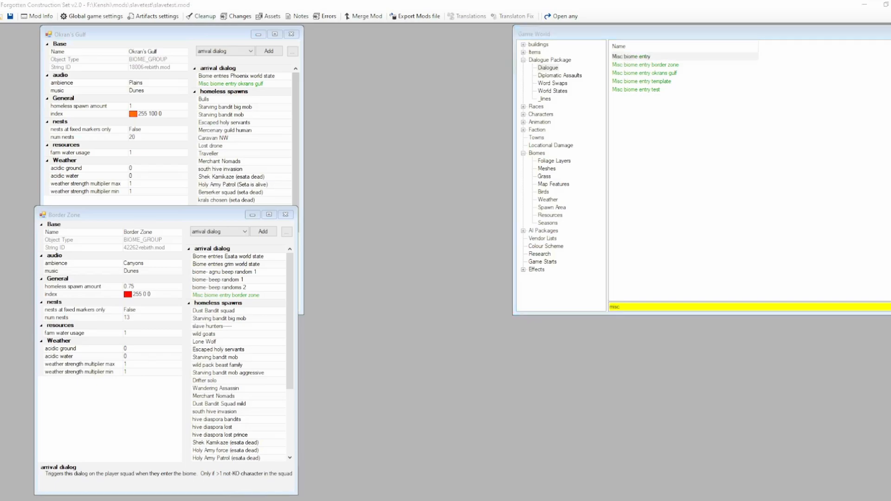
{"action": "middle_click_drag", "start_coordinate": [595, 338], "coordinate": [560, 389]}
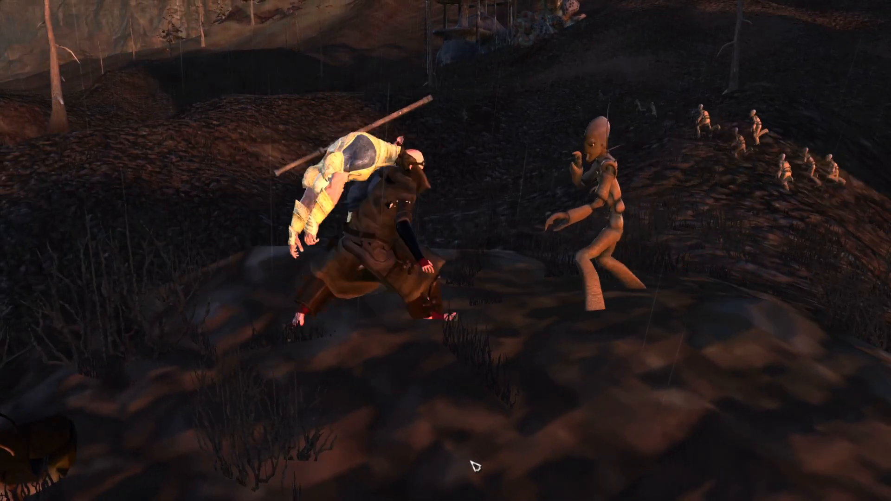
{"action": "middle_click_drag", "start_coordinate": [470, 461], "coordinate": [471, 462]}
{"action": "key", "text": "F10"}
{"action": "scroll", "coordinate": [471, 462], "scroll_direction": "up", "scroll_amount": 3}
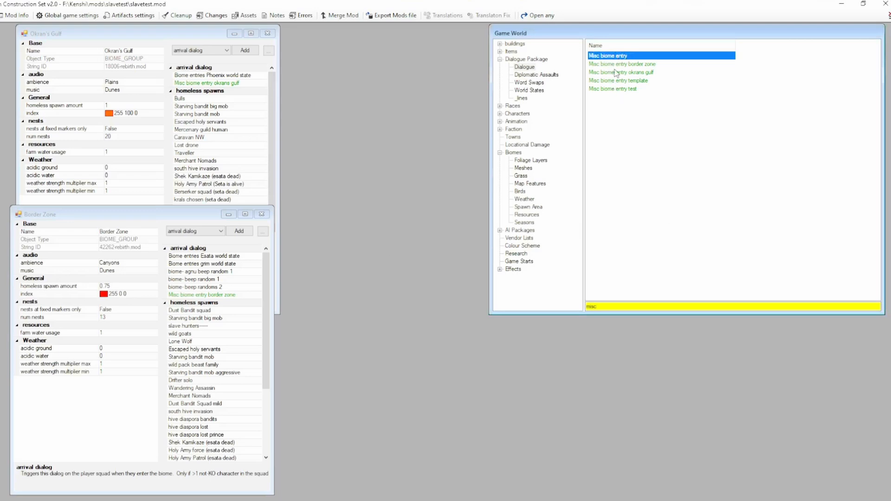
Open the Misc biome entry border zone dialogue and examine the DC_SQUAD_SIZE condition on its template BZ line.
{"action": "double_click", "coordinate": [614, 64]}
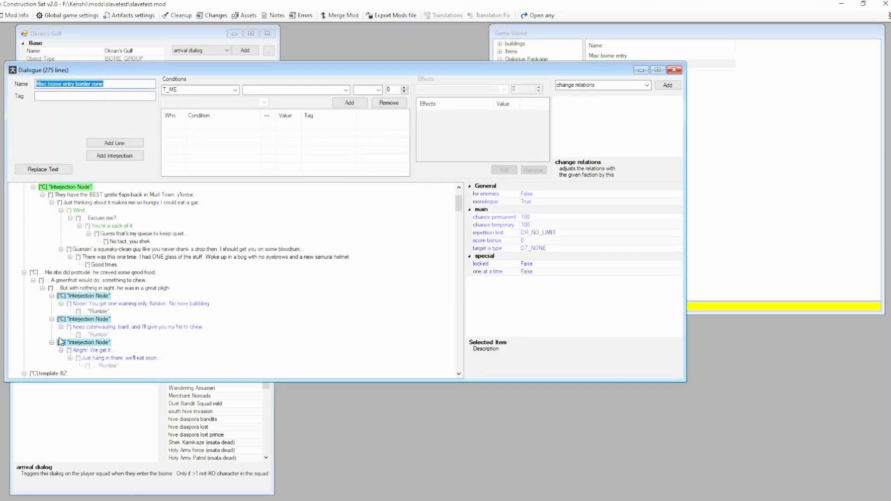
{"action": "scroll", "coordinate": [60, 344], "scroll_direction": "down", "scroll_amount": 6}
{"action": "left_click", "coordinate": [49, 281]}
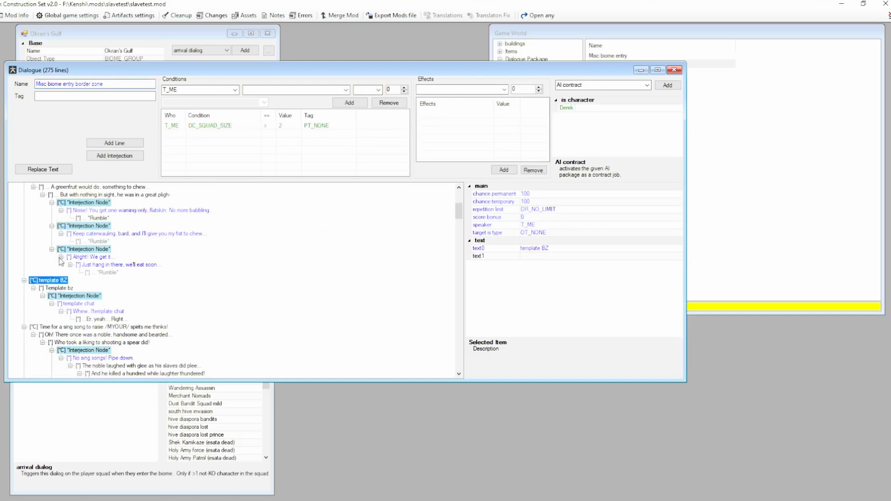
{"action": "left_click", "coordinate": [290, 127]}
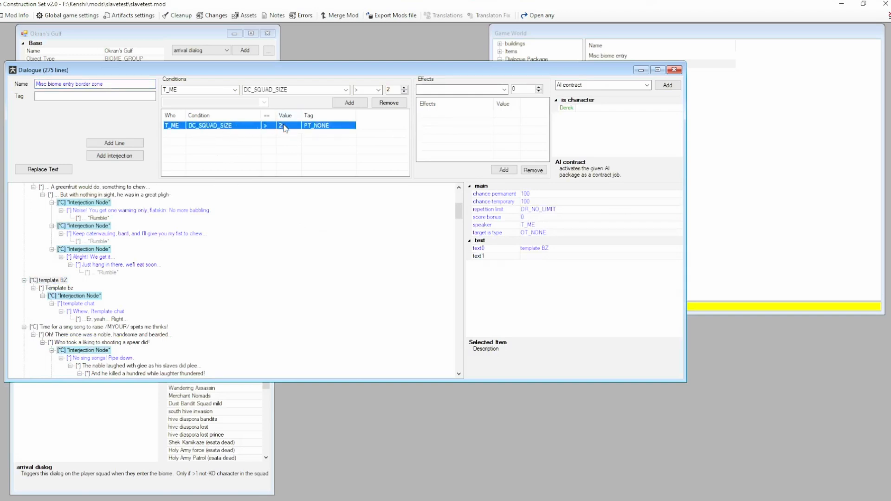
{"action": "left_click", "coordinate": [392, 89]}
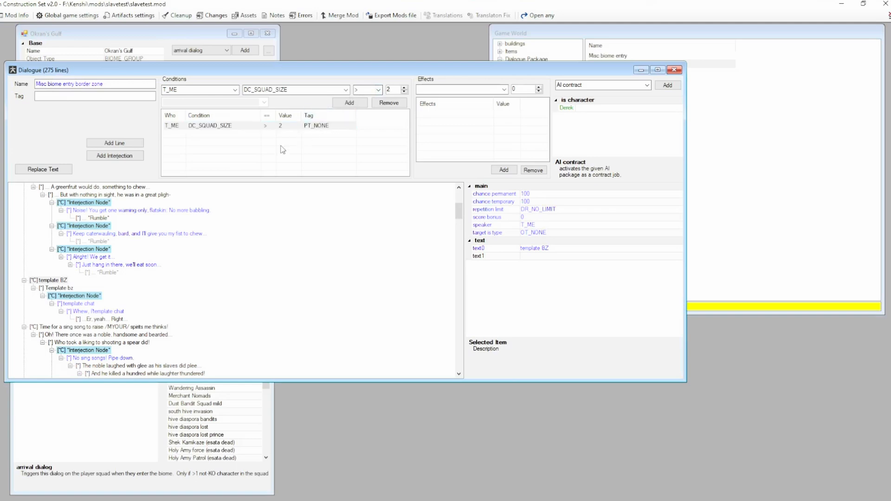
{"action": "left_click", "coordinate": [291, 126]}
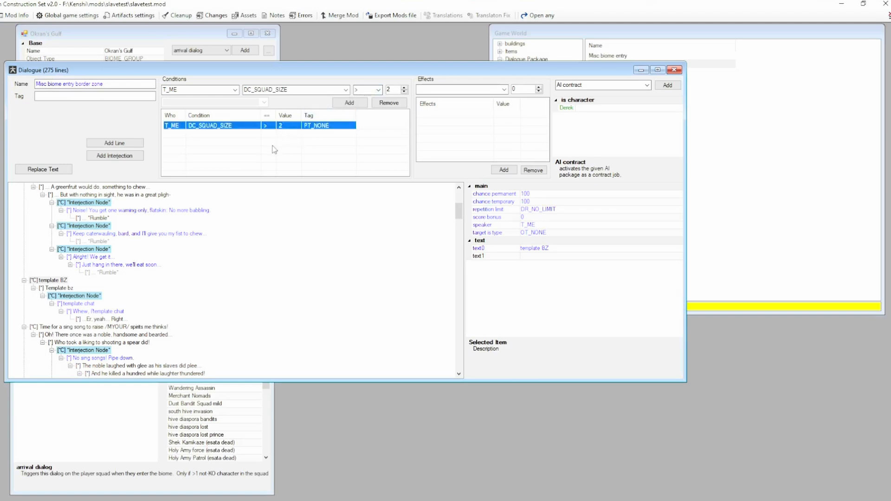
Switch to Kenshi and begin a new game with a three-character start, accepting the characters' default appearance.
{"action": "left_click", "coordinate": [297, 486]}
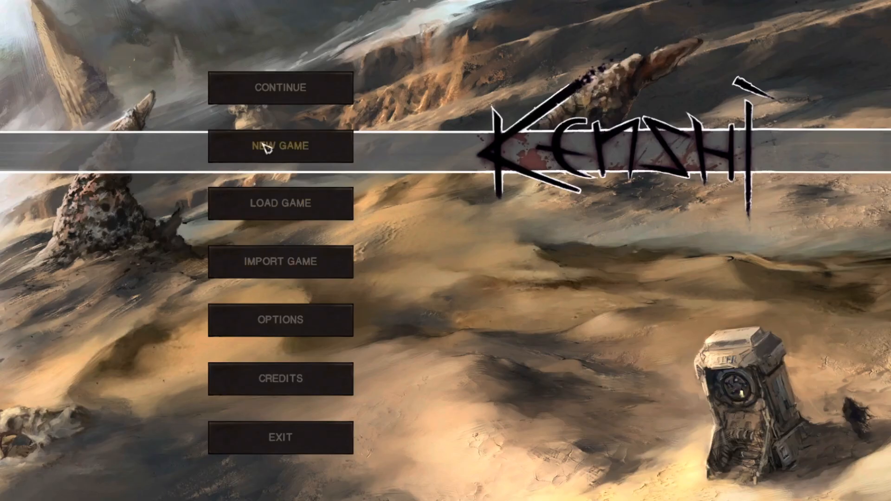
{"action": "left_click", "coordinate": [262, 146]}
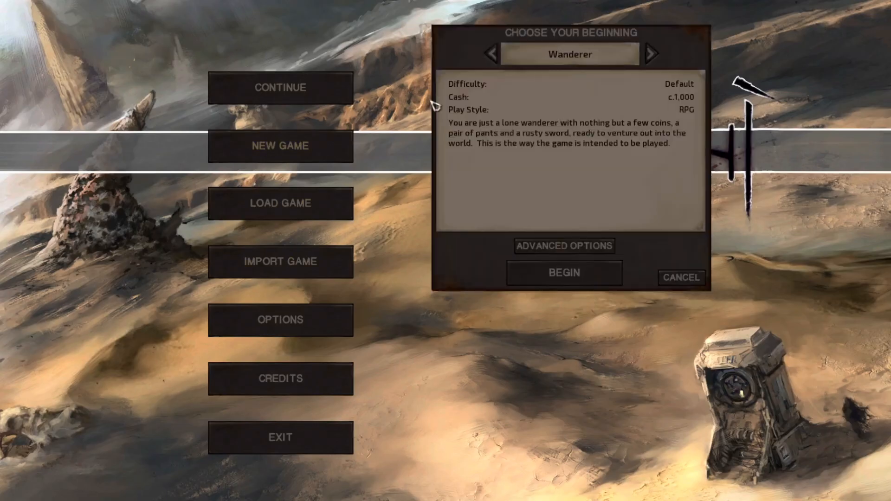
{"action": "left_click", "coordinate": [651, 54]}
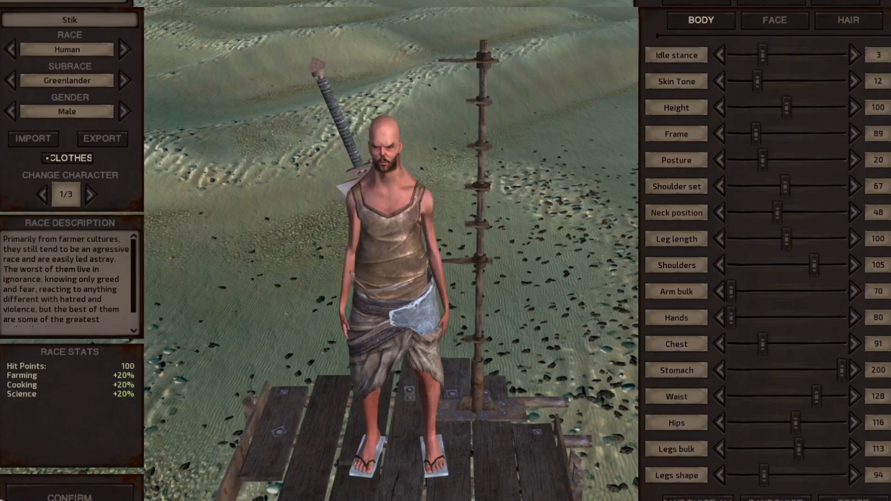
{"action": "left_click", "coordinate": [64, 497]}
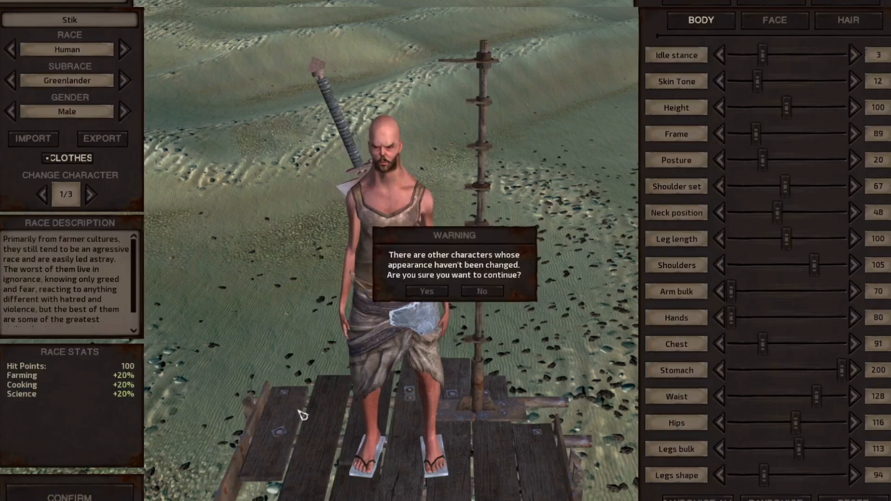
{"action": "left_click", "coordinate": [427, 292]}
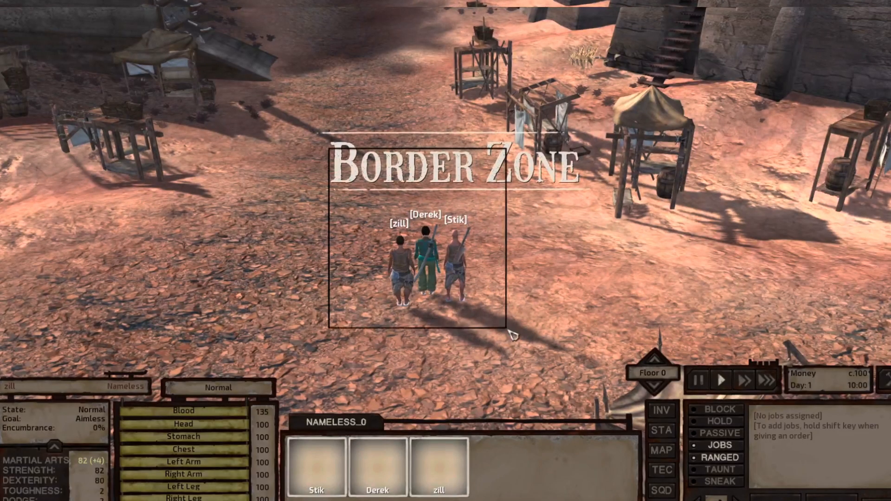
{"action": "left_click_drag", "start_coordinate": [509, 331], "coordinate": [510, 332]}
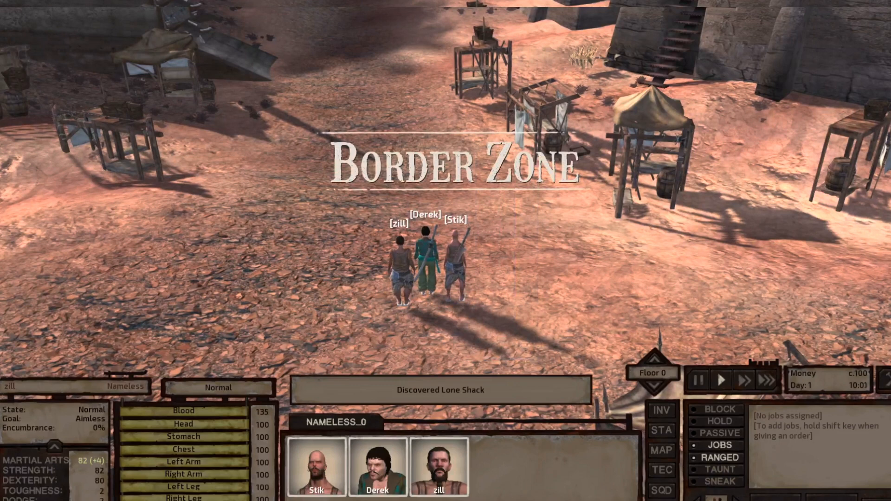
Take the squad from the Border Zone to Okran's Gulf and watch the biome's arrival dialogue play.
{"action": "key", "text": "m"}
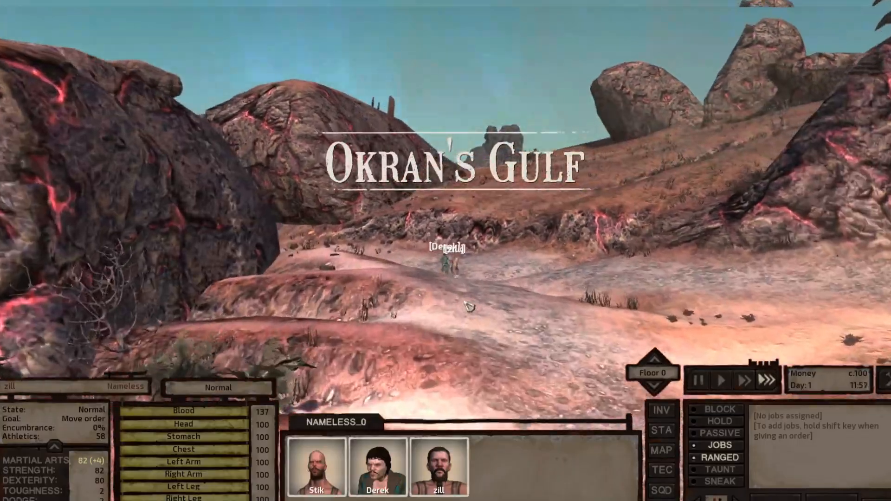
{"action": "middle_click_drag", "start_coordinate": [465, 301], "coordinate": [435, 331]}
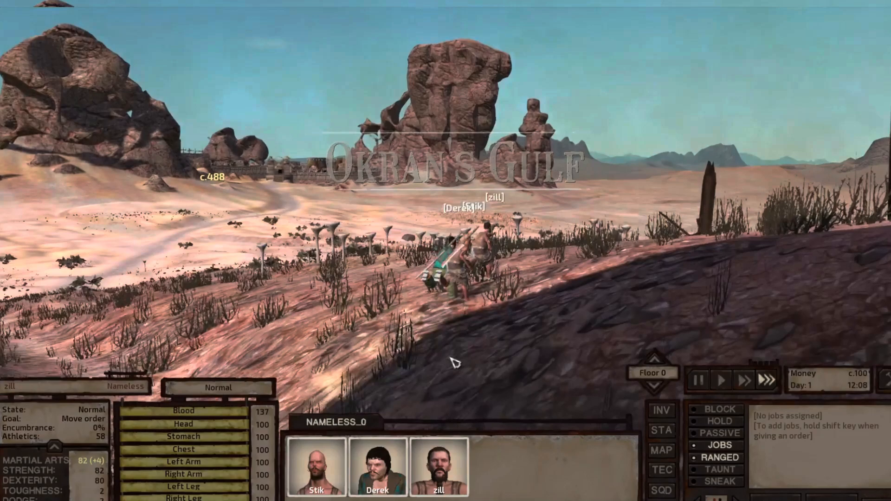
{"action": "middle_click_drag", "start_coordinate": [453, 364], "coordinate": [456, 363]}
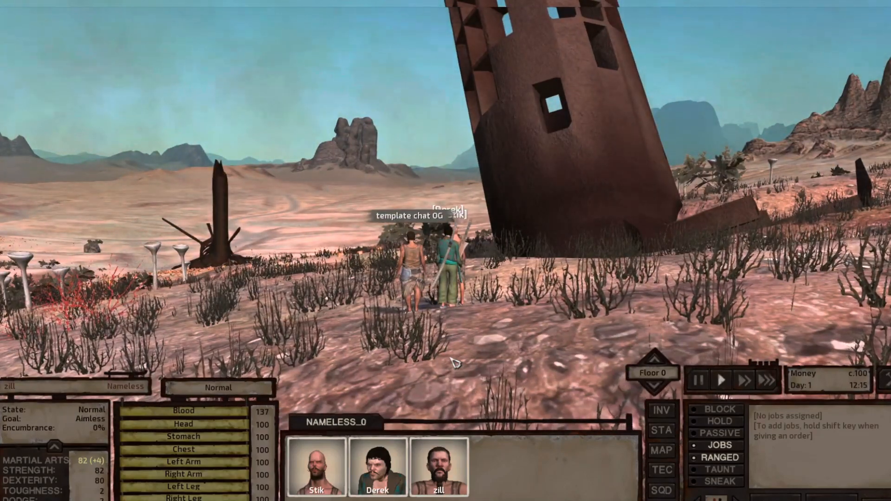
{"action": "middle_click_drag", "start_coordinate": [456, 363], "coordinate": [446, 357]}
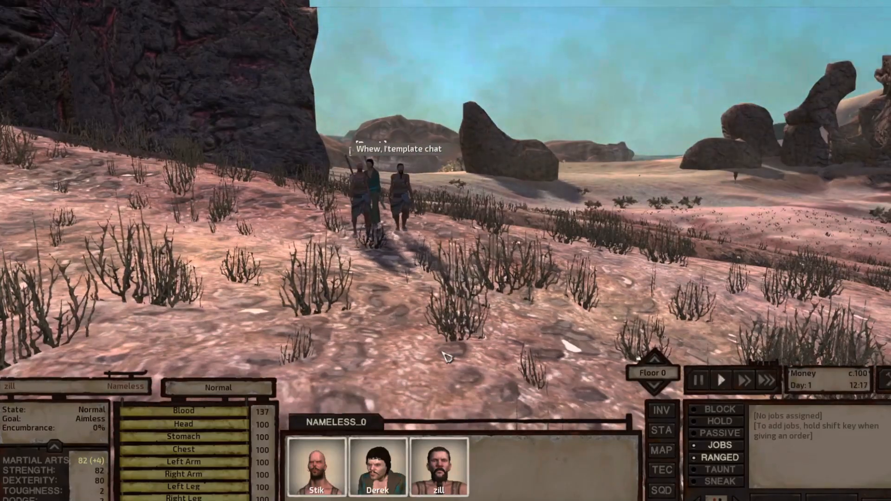